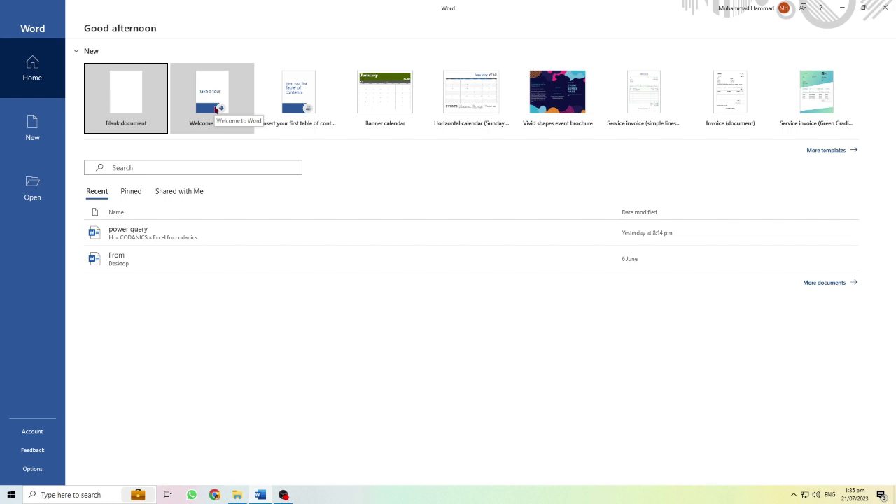
- Browse the full document template gallery, then return to the start page
click(843, 155)
scroll(662, 199, down, 2)
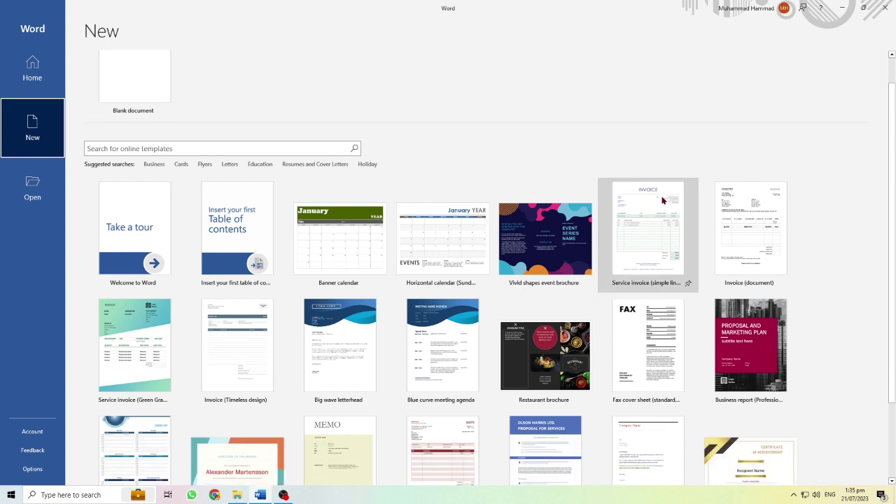
scroll(663, 201, down, 2)
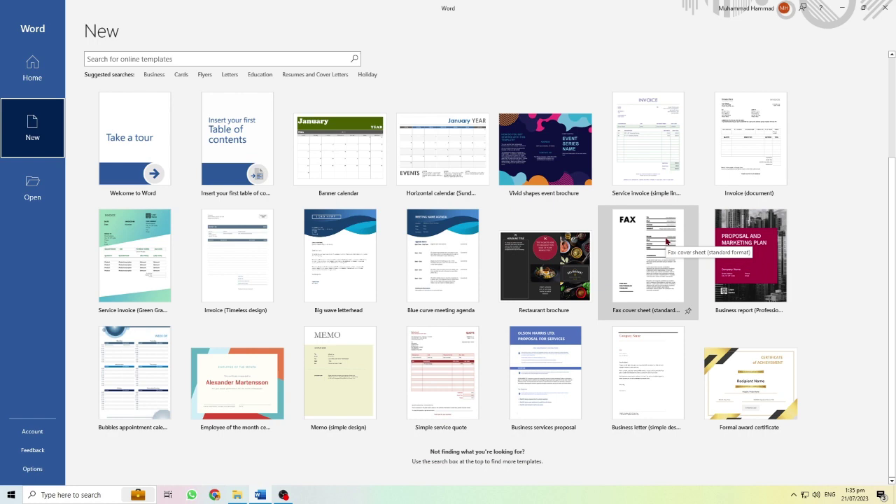
scroll(667, 242, up, 3)
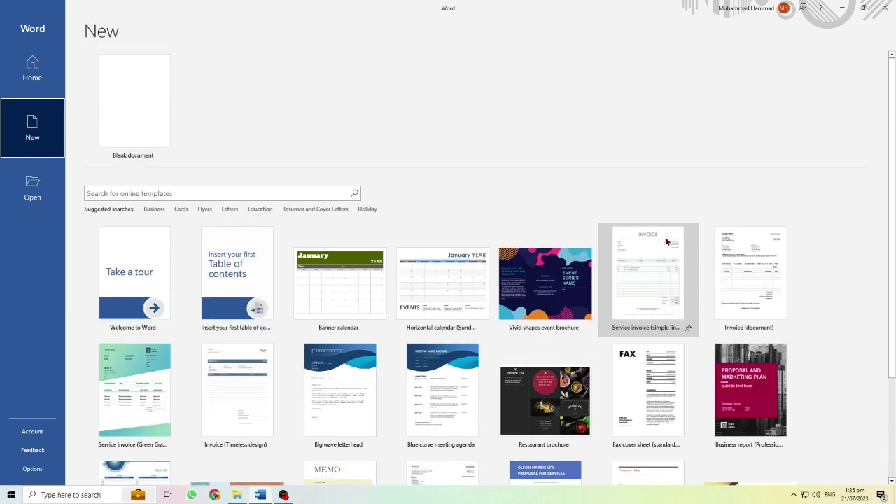
click(32, 69)
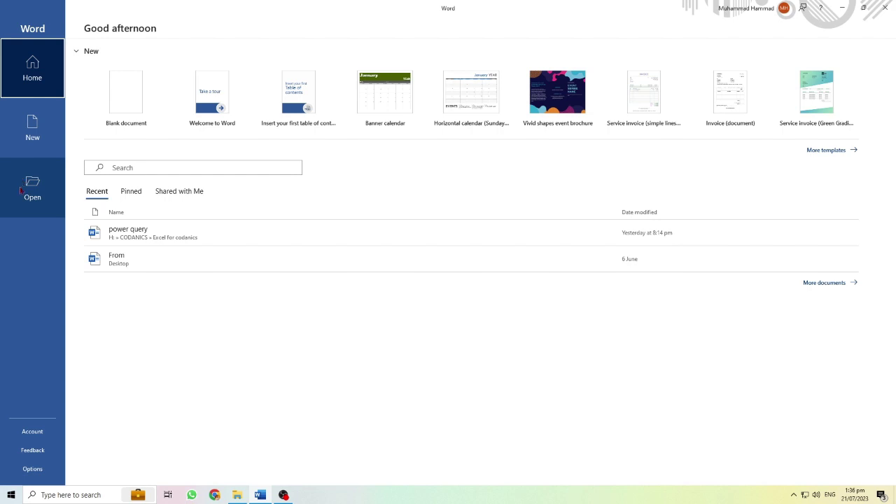
- Look over the Account and Feedback pages, then bring up Word Options
click(32, 432)
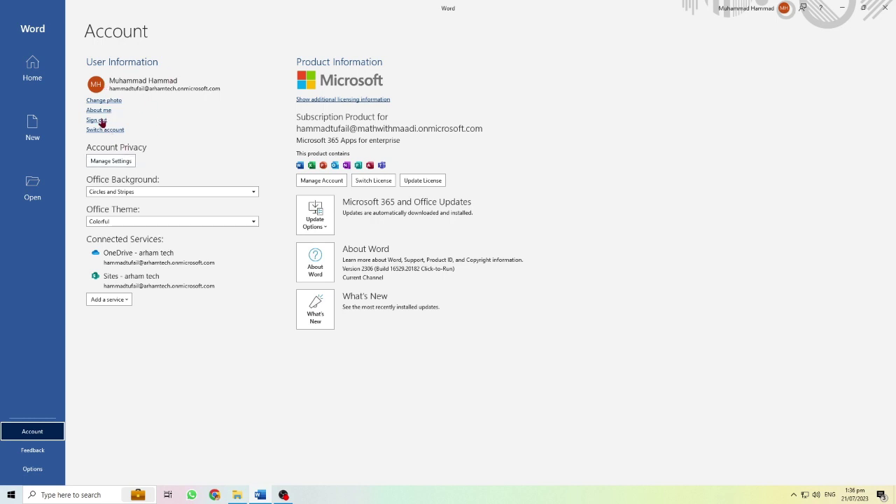
click(32, 453)
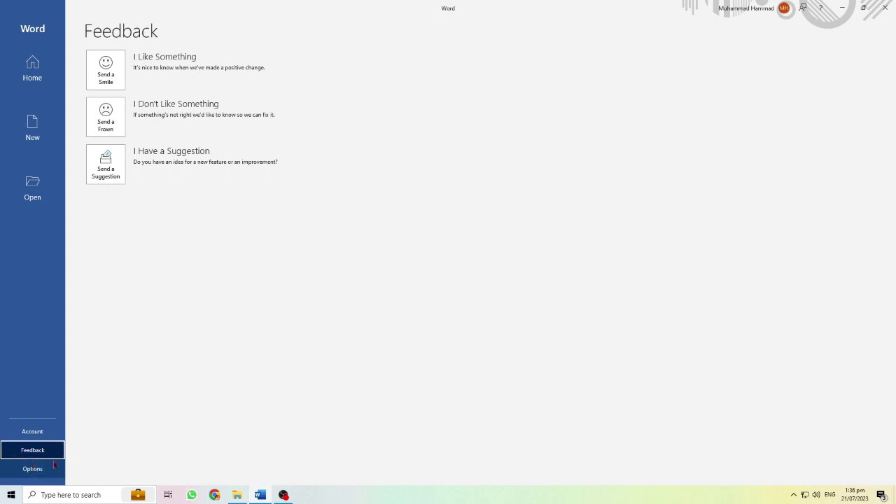
click(33, 469)
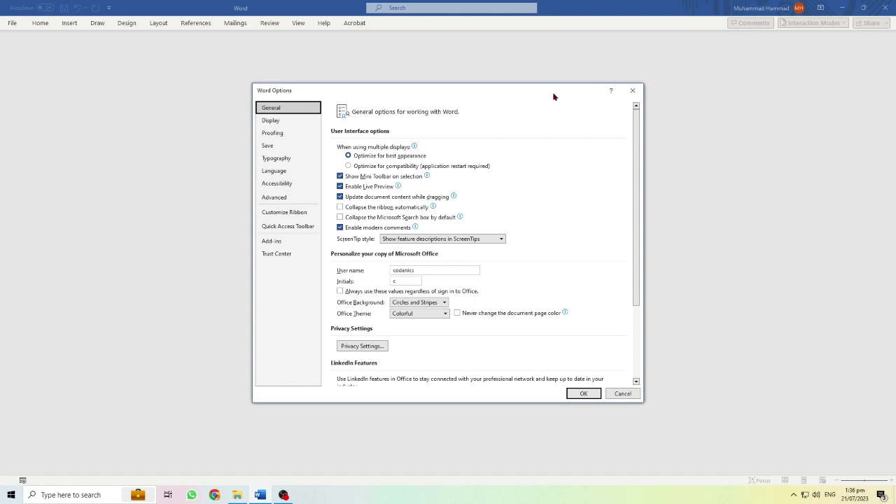
- Close the Word Options dialog to get back to the Home start screen
click(632, 90)
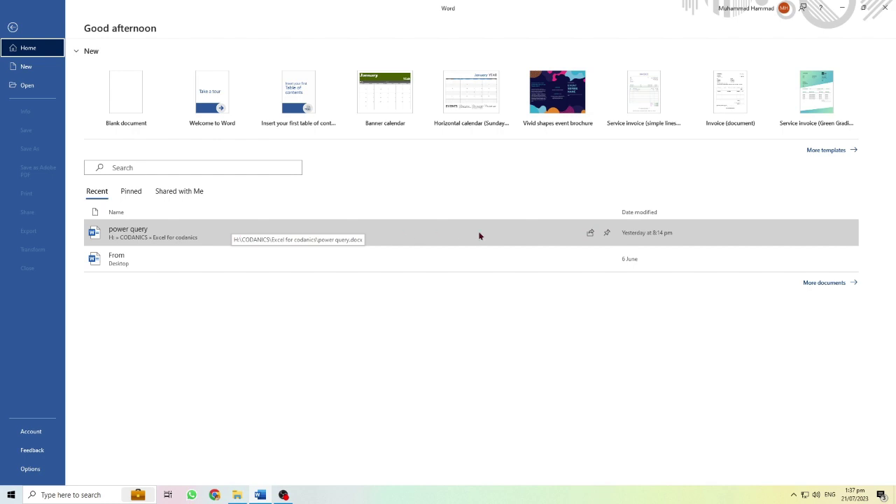
- Pin the 'power query' document and show it in the Pinned documents list
click(608, 234)
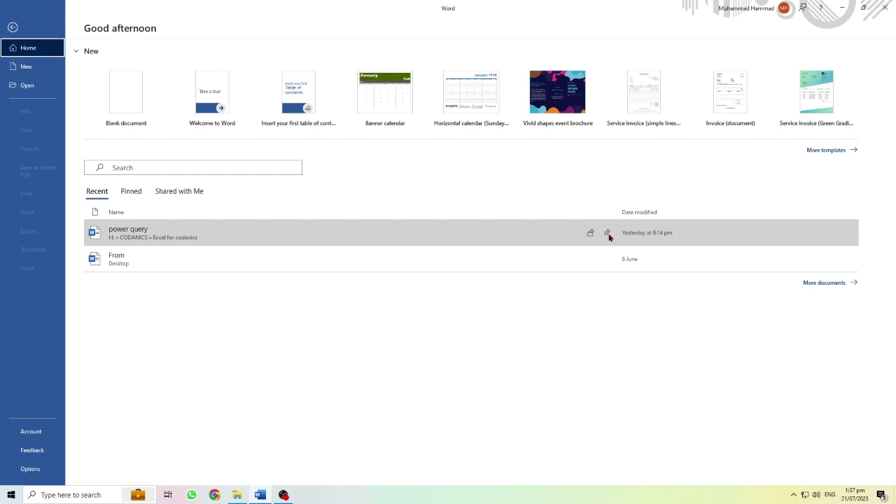
click(608, 235)
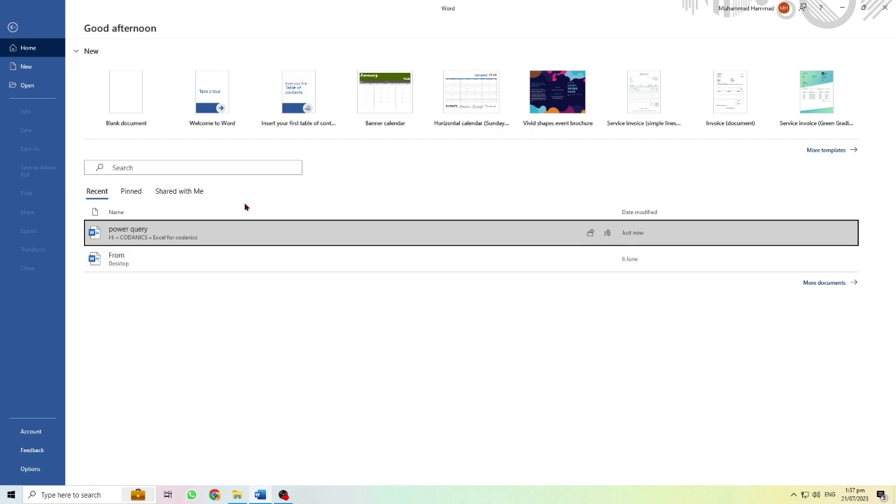
click(131, 191)
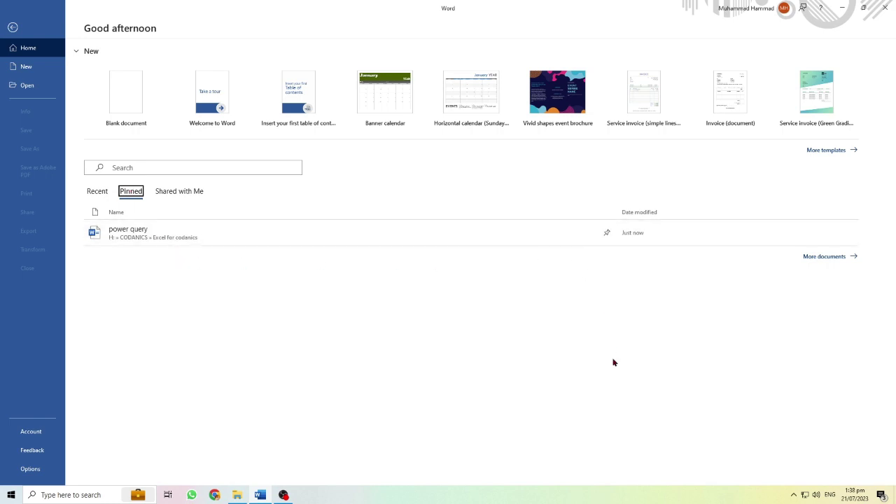
click(95, 191)
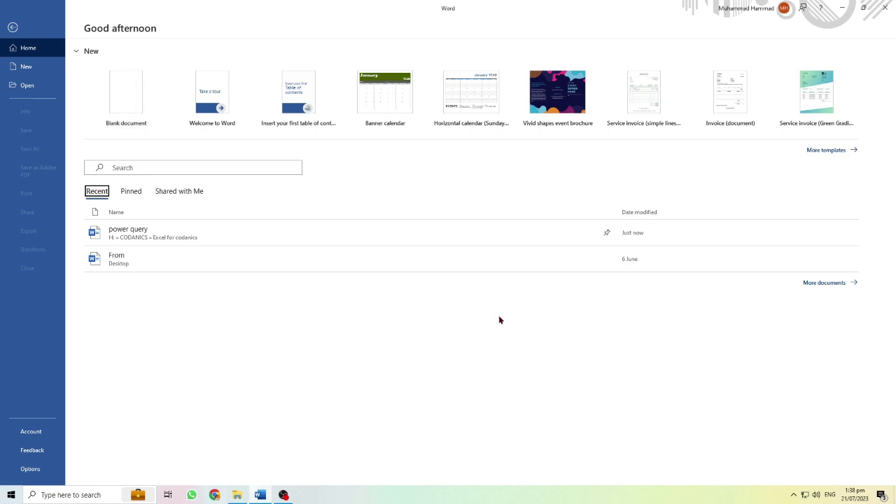
click(139, 192)
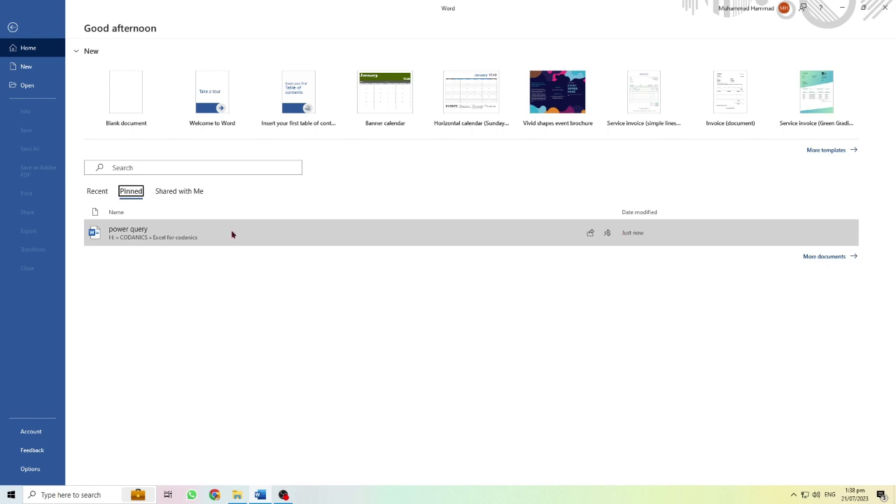
- Open the pinned 'power query' document, scroll through it, and return to the Home screen
click(346, 239)
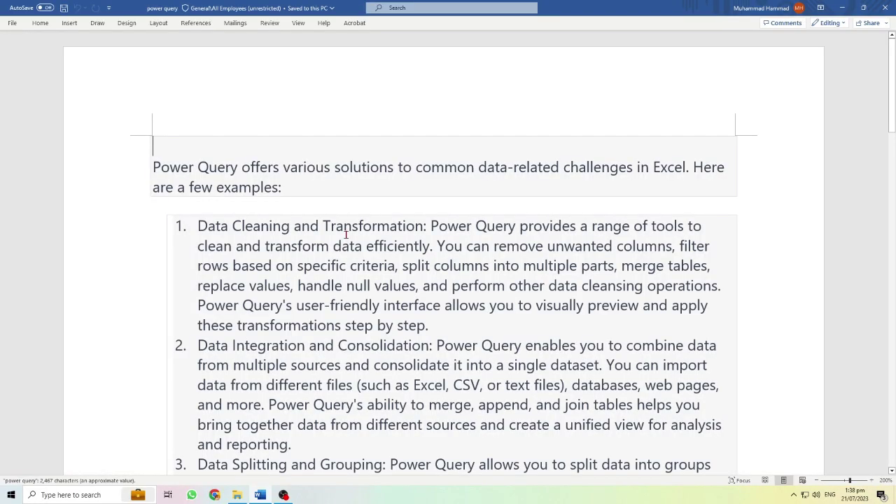
scroll(345, 235, down, 5)
scroll(354, 255, down, 5)
scroll(361, 273, down, 5)
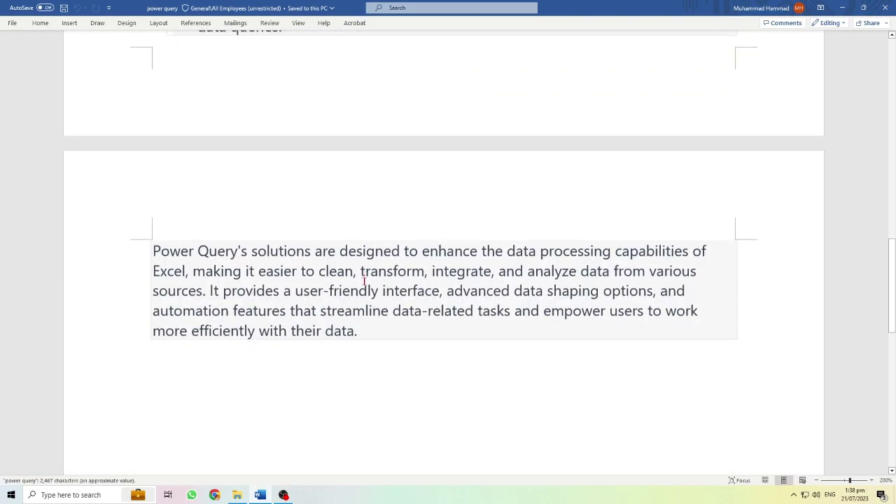
scroll(364, 281, down, 5)
scroll(364, 281, up, 2)
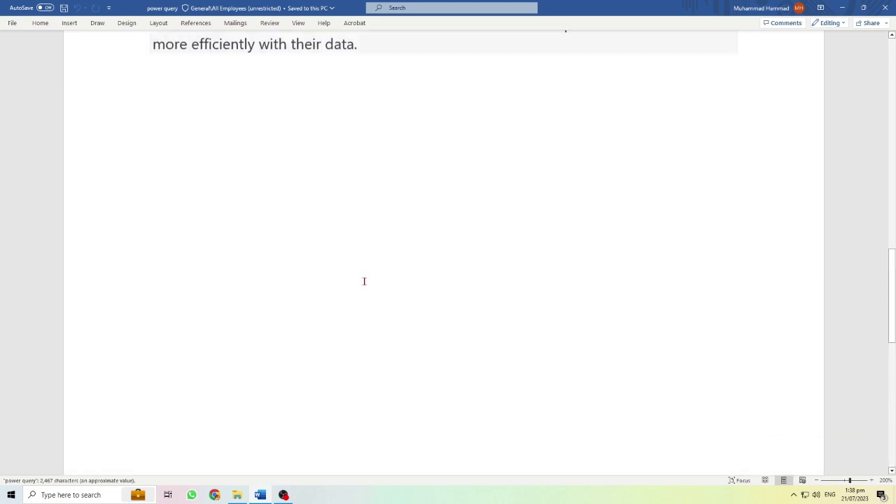
scroll(364, 282, up, 5)
scroll(364, 282, up, 5)
scroll(364, 282, up, 5)
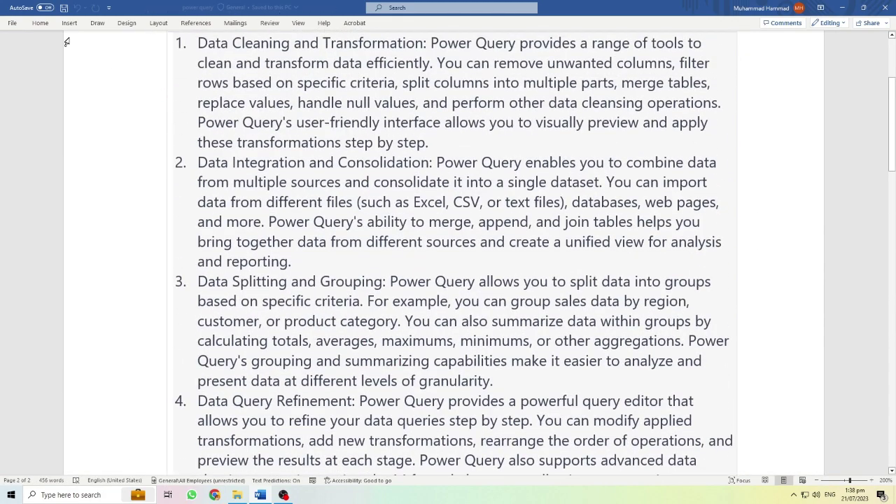
click(9, 23)
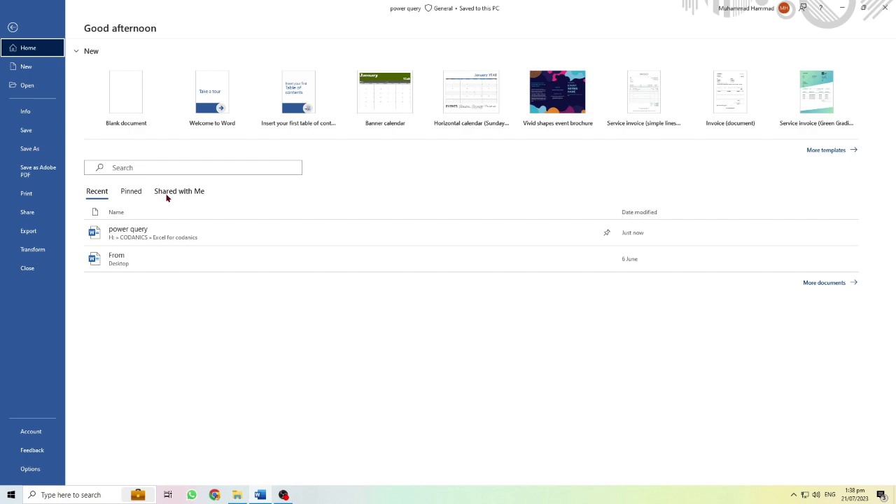
- Create the blank Document1, then go back to the File backstage Home screen
click(110, 94)
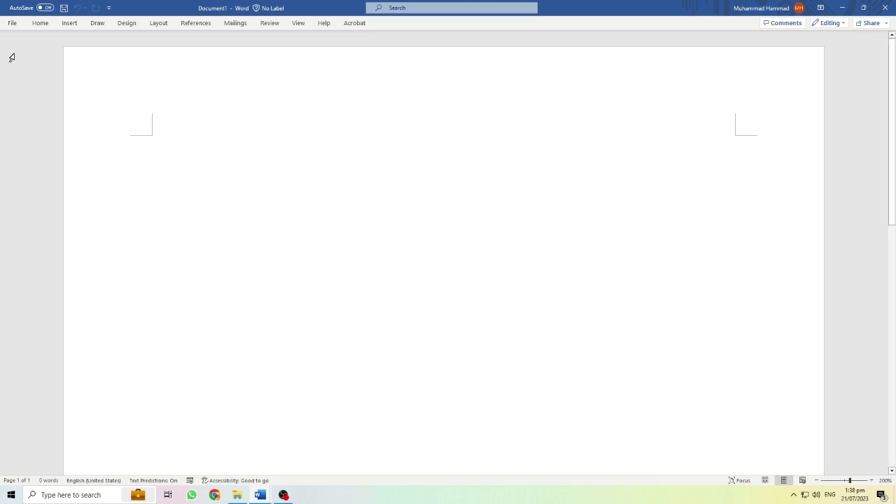
click(12, 23)
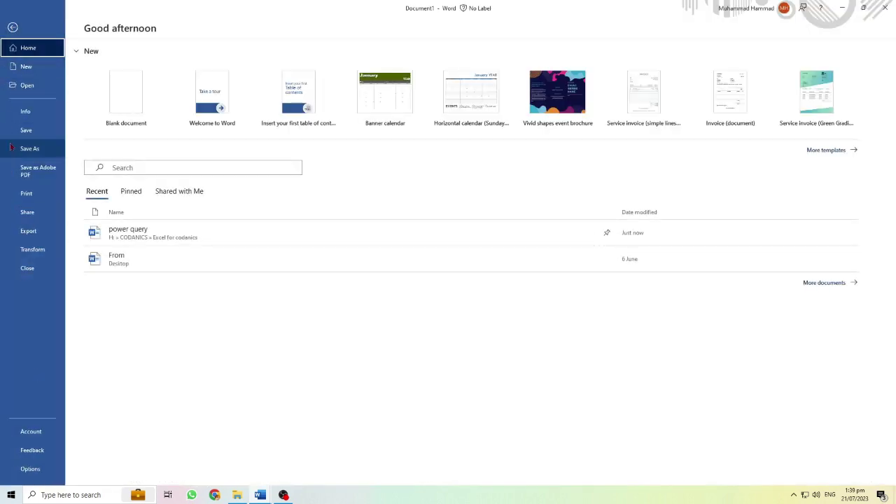
- In Word Options General, turn off 'Show the Start screen when this application starts'
click(22, 476)
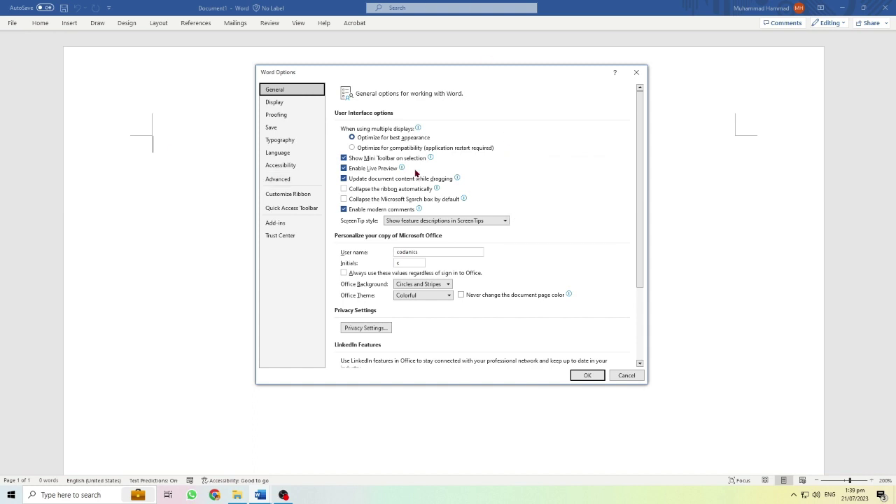
scroll(510, 252, down, 2)
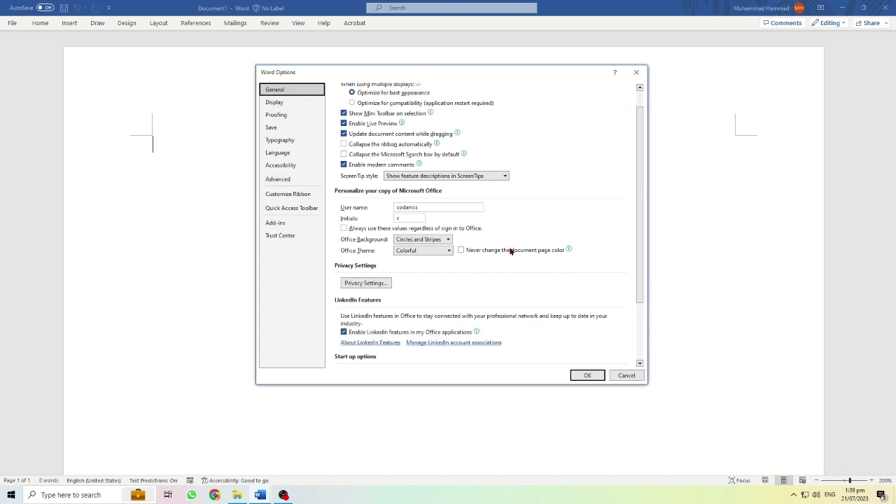
scroll(510, 251, down, 1)
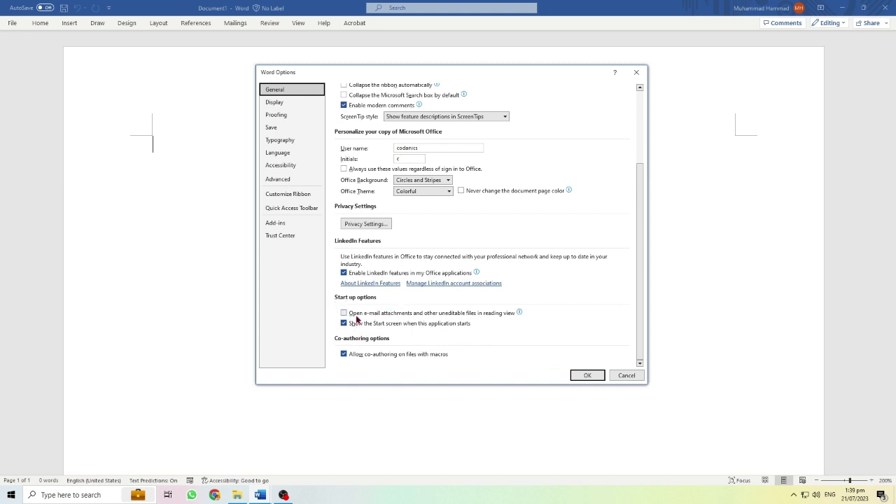
mouse_move(373, 320)
click(345, 323)
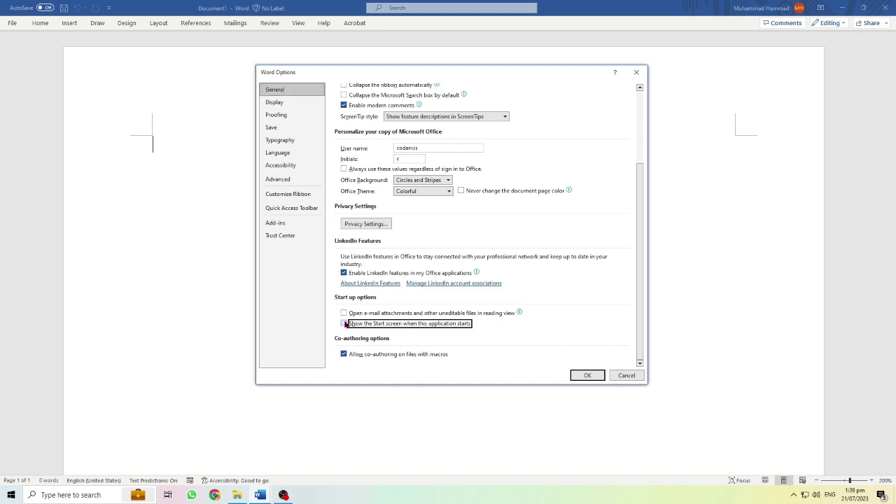
- Save the startup option and relaunch Word to confirm it opens straight into a blank document
click(594, 374)
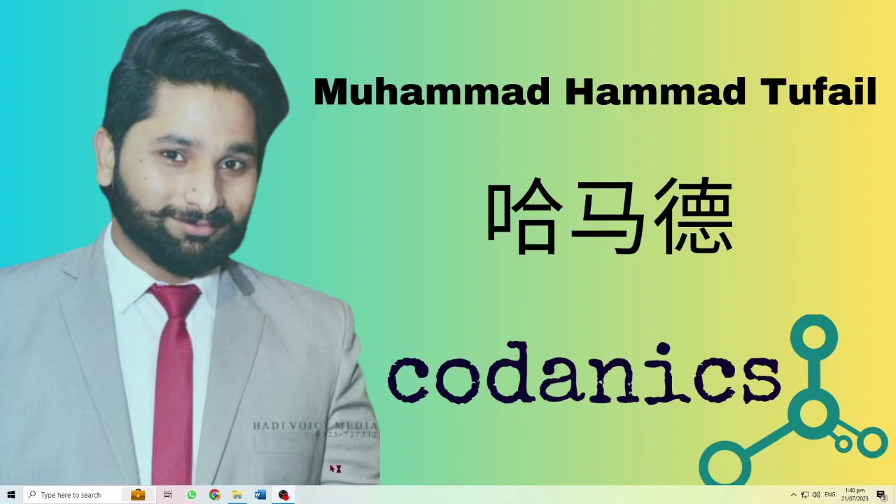
click(261, 496)
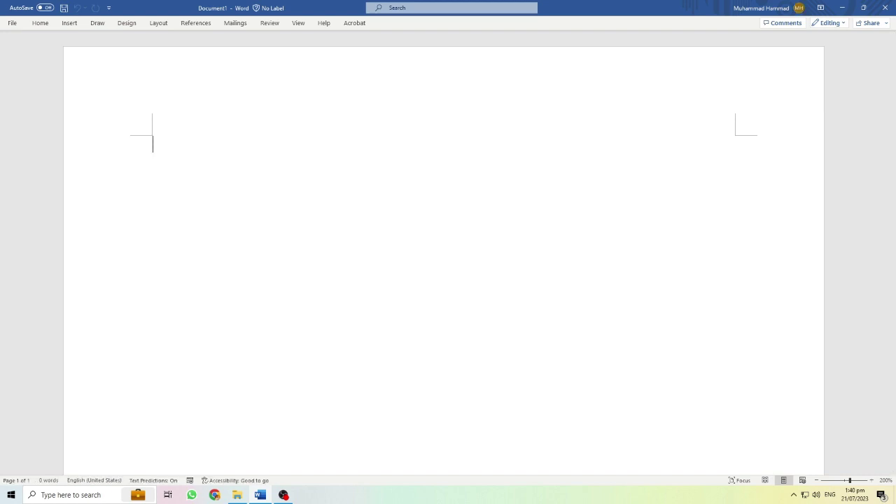
- Turn 'Show the Start screen when this application starts' back on and apply it
click(11, 23)
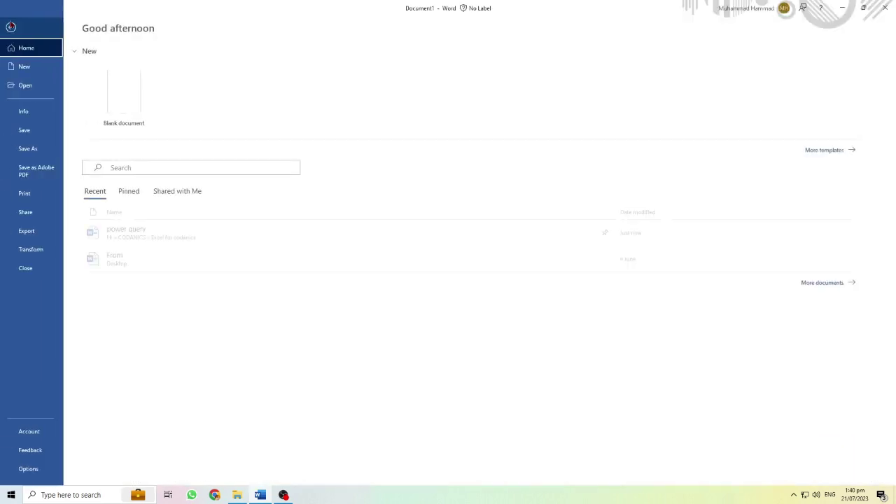
key(Escape)
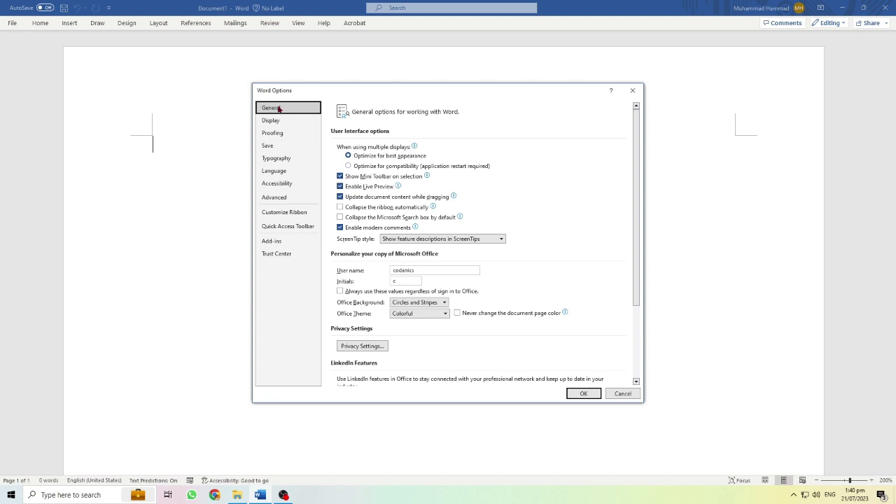
scroll(448, 178, down, 3)
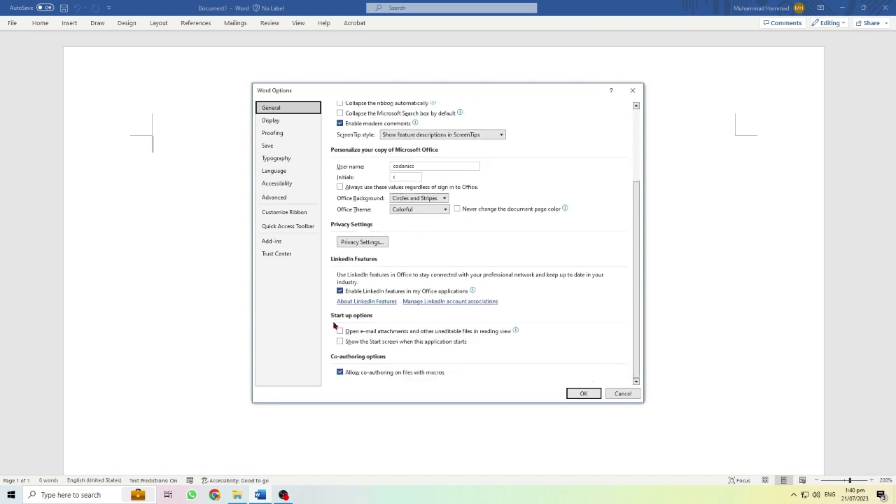
click(340, 342)
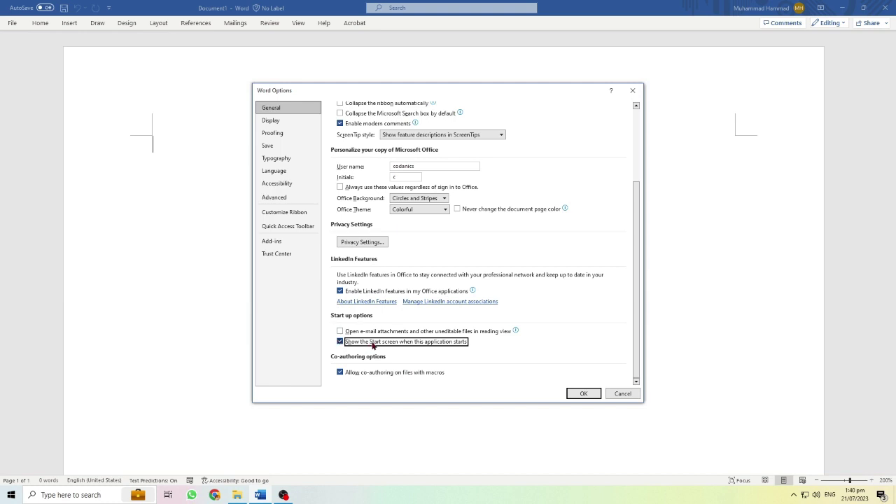
click(592, 395)
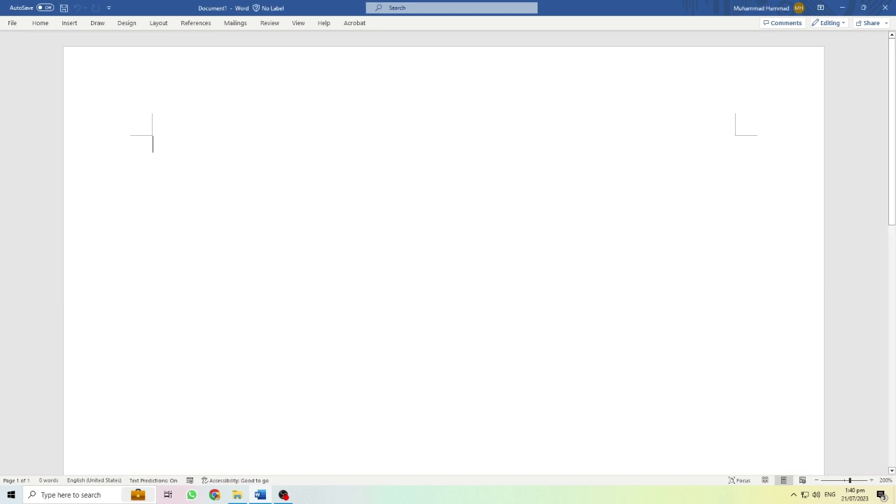
- Restart Word and create a new blank document from the Start screen
click(885, 5)
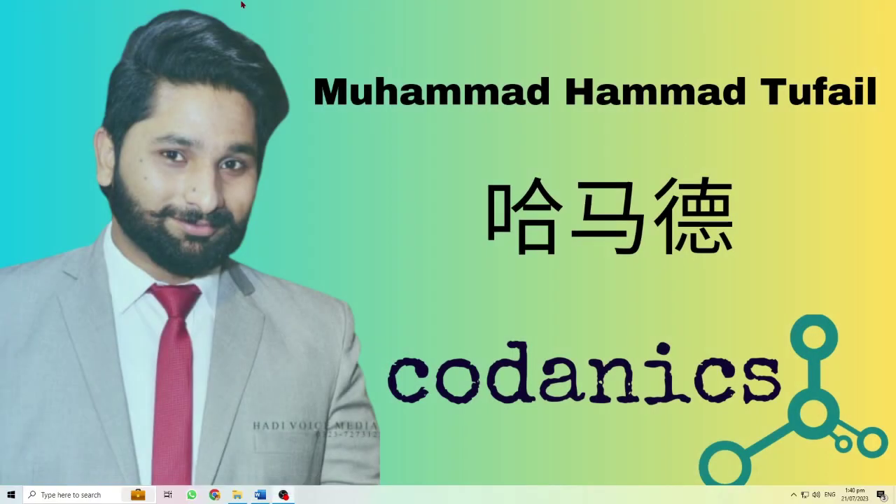
click(268, 497)
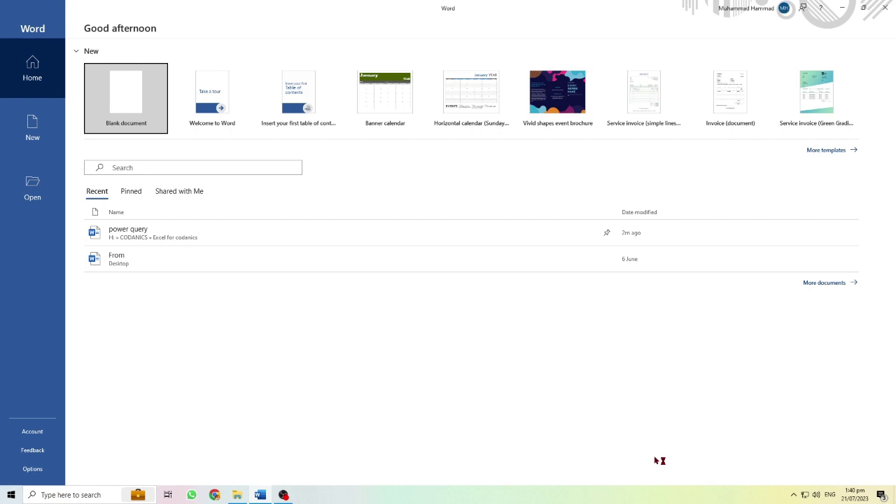
click(126, 96)
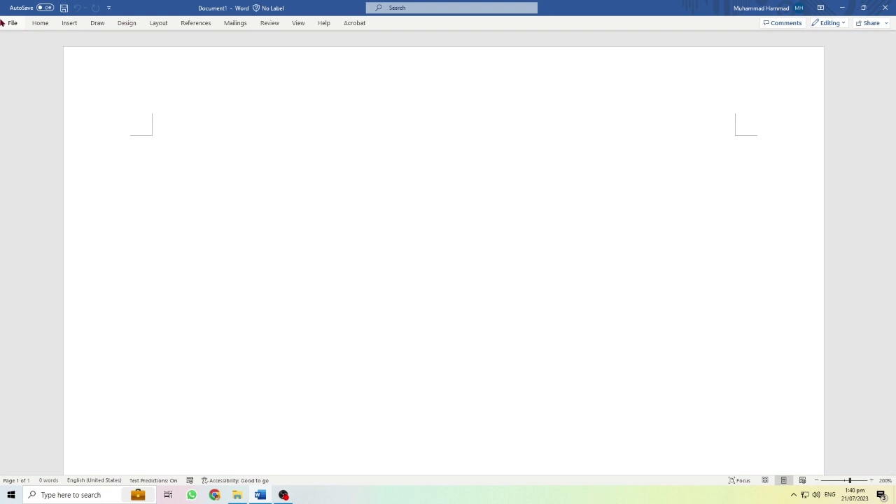
- Enable 'Quickly access this number of Recent Documents' (2) under Advanced > Display and apply it
click(3, 23)
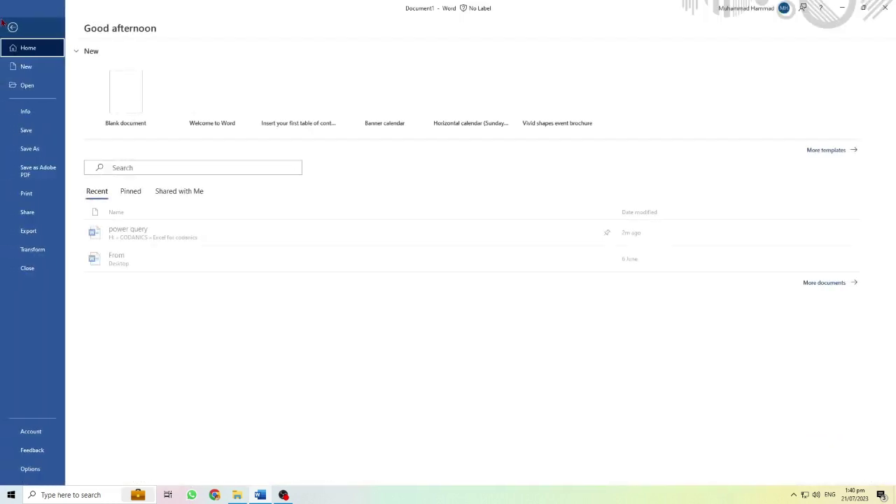
click(19, 472)
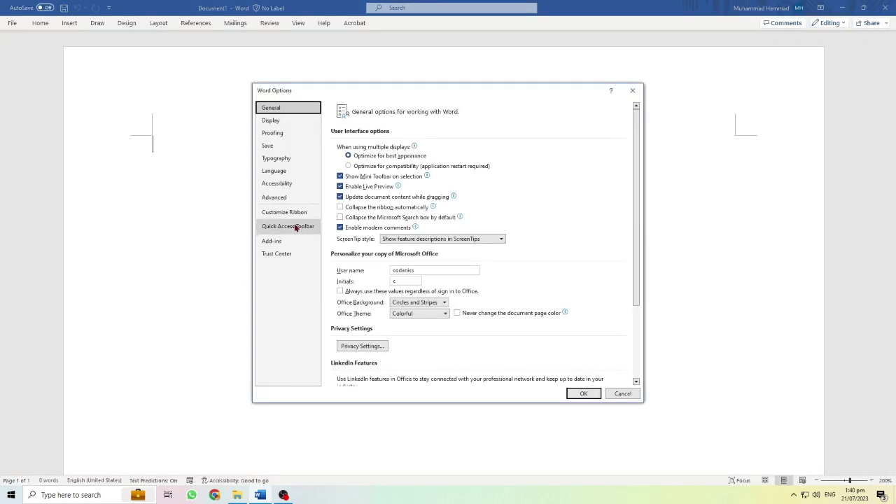
click(293, 201)
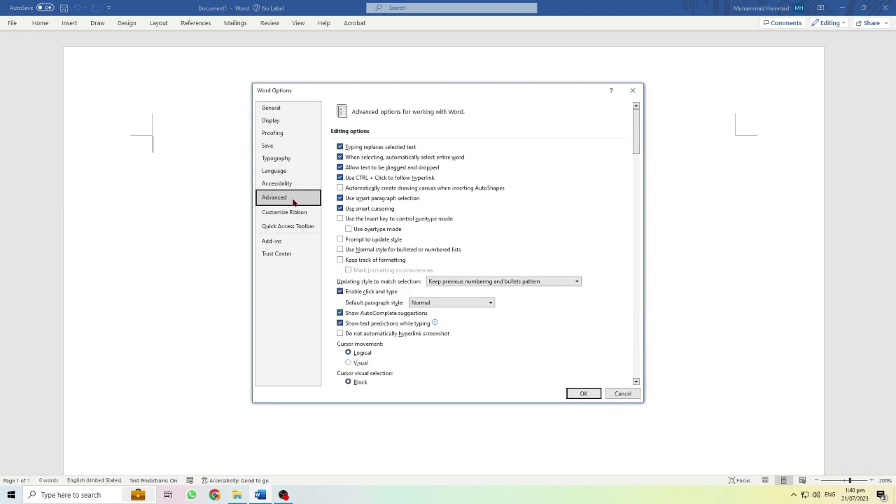
scroll(409, 262, down, 6)
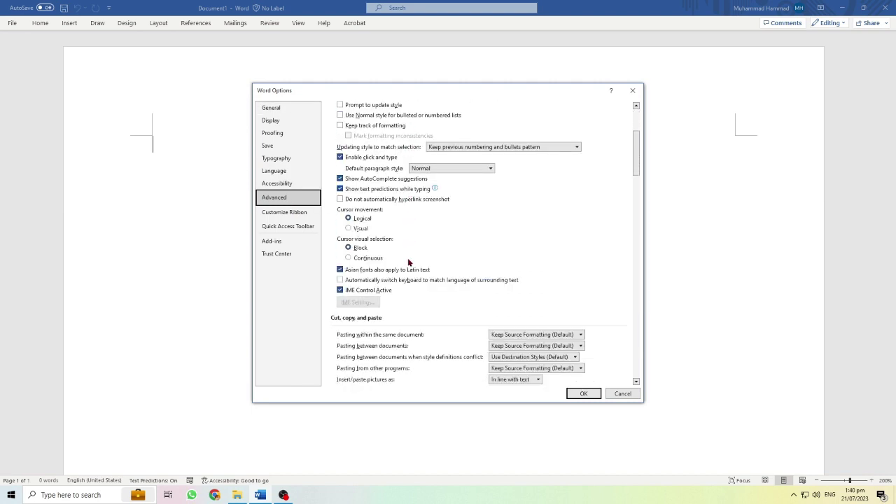
scroll(409, 261, down, 2)
scroll(385, 238, down, 8)
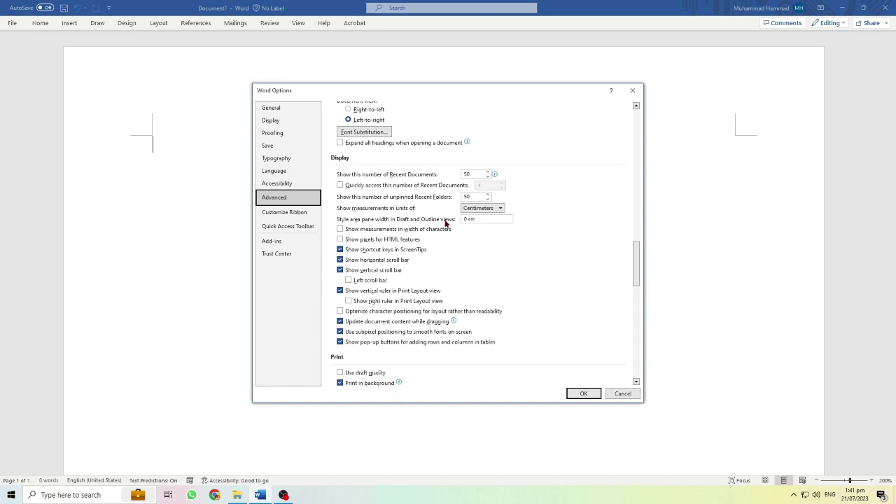
click(340, 185)
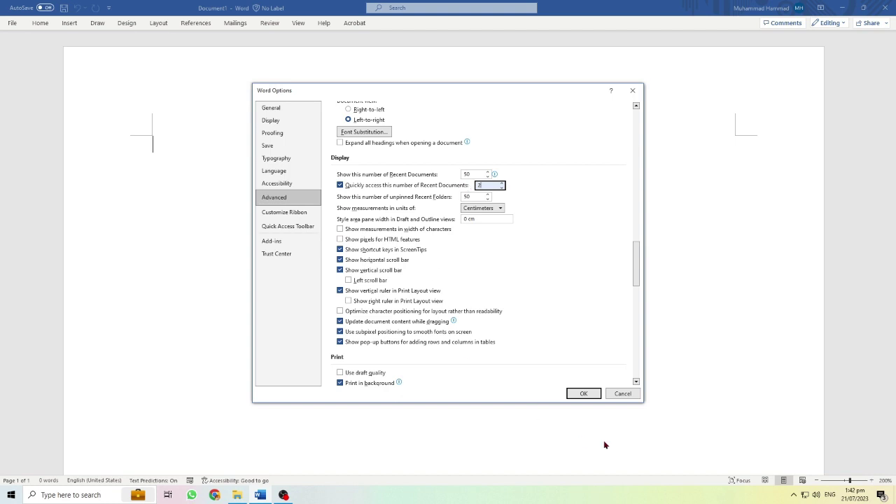
click(581, 395)
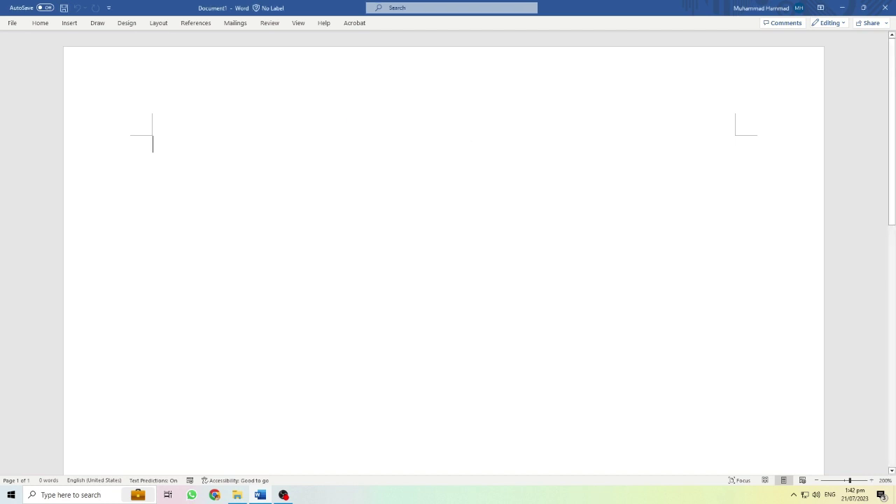
- Check the recent files listed on the start page, then return to Document1
click(12, 24)
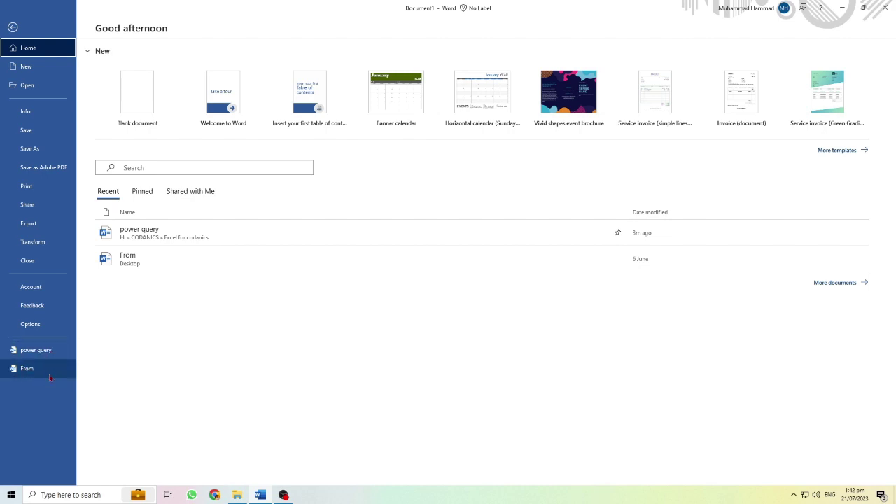
click(12, 27)
click(12, 23)
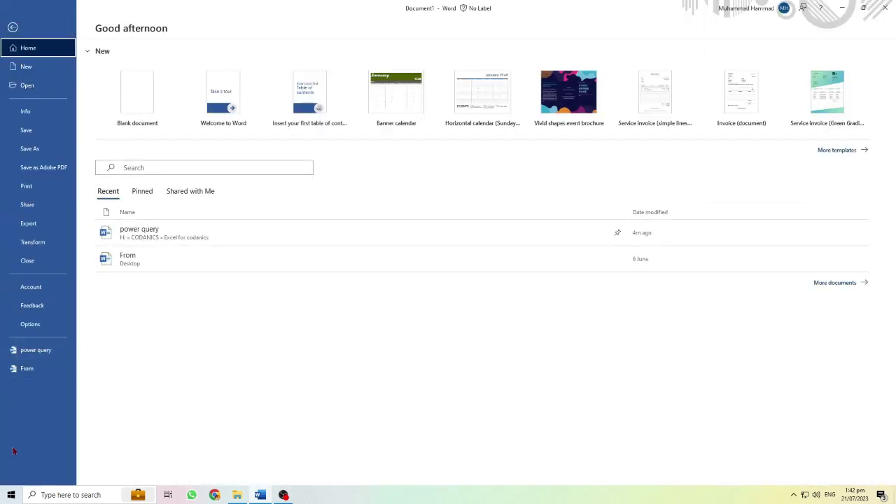
- Switch off 'Quickly access this number of Recent Documents', apply it, and recheck the start page
click(30, 324)
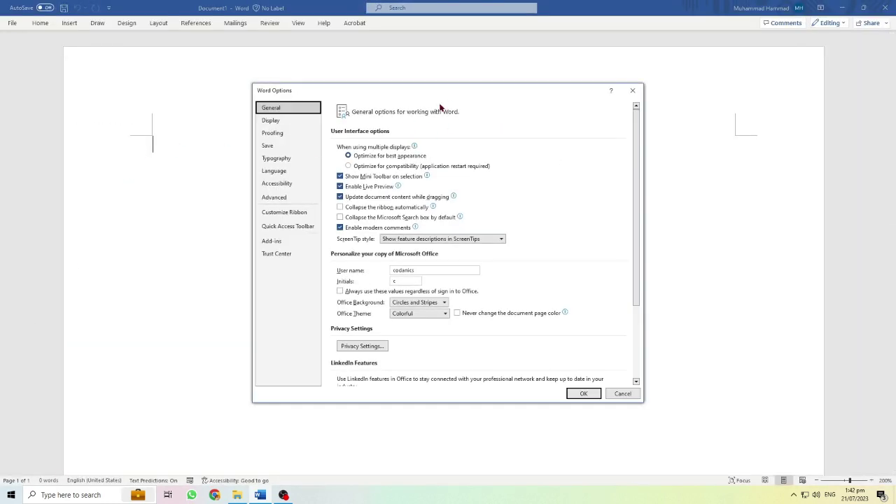
click(275, 203)
click(275, 200)
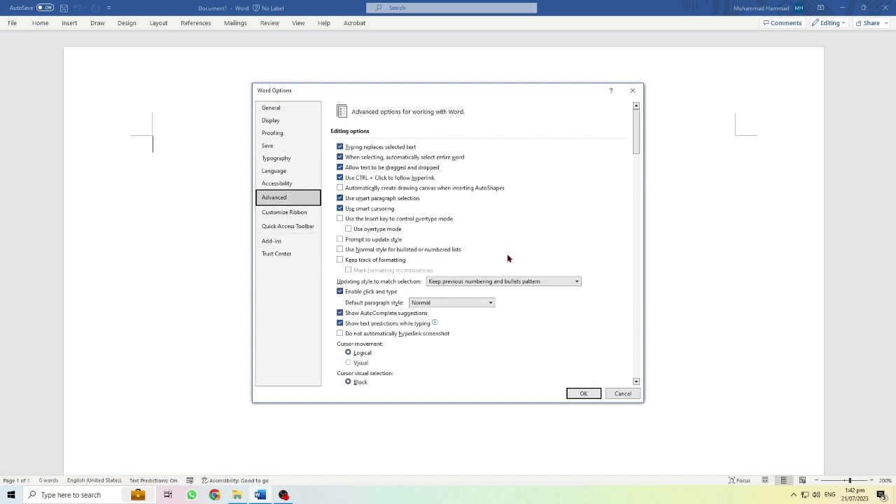
scroll(507, 253, down, 5)
scroll(507, 253, down, 5)
scroll(507, 254, down, 5)
scroll(370, 131, down, 2)
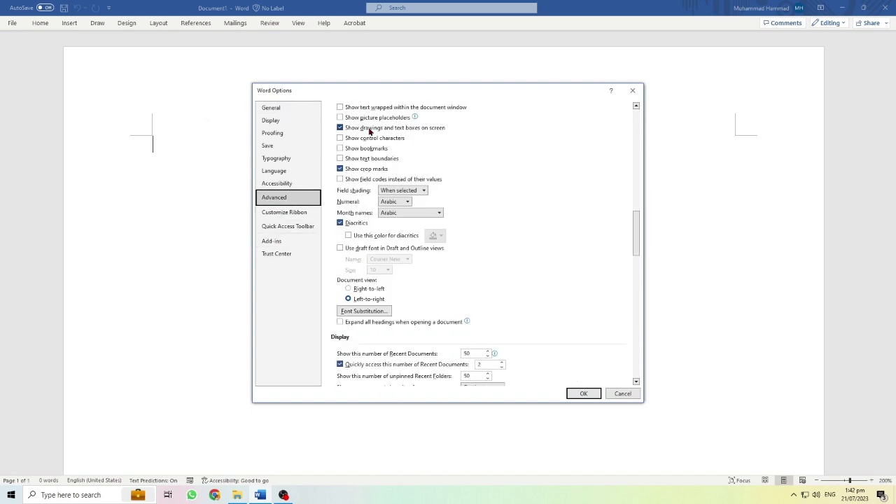
scroll(370, 131, down, 6)
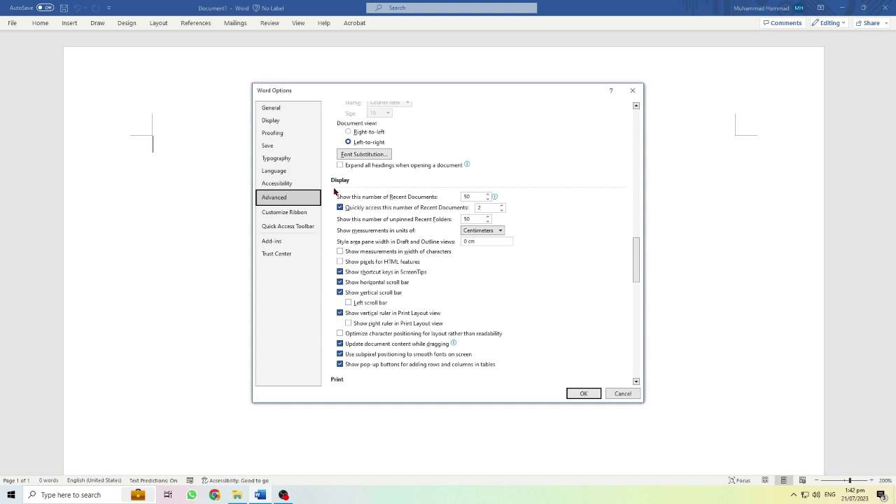
click(342, 208)
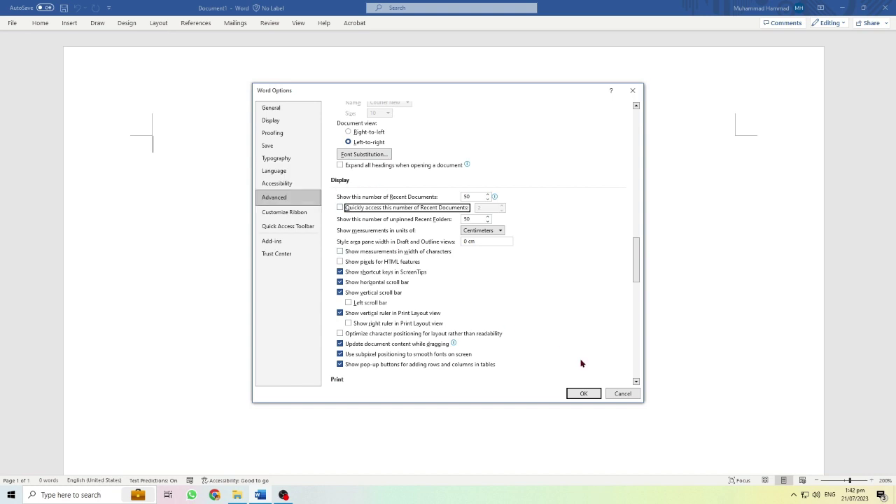
click(582, 392)
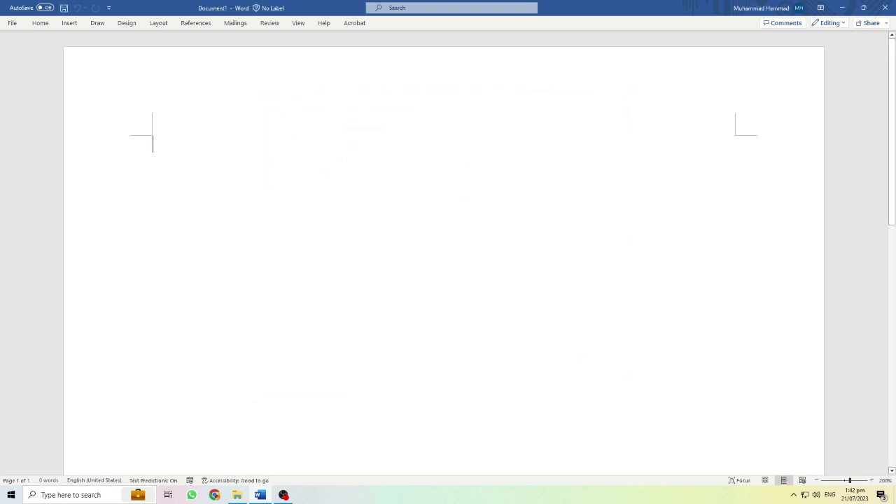
click(14, 24)
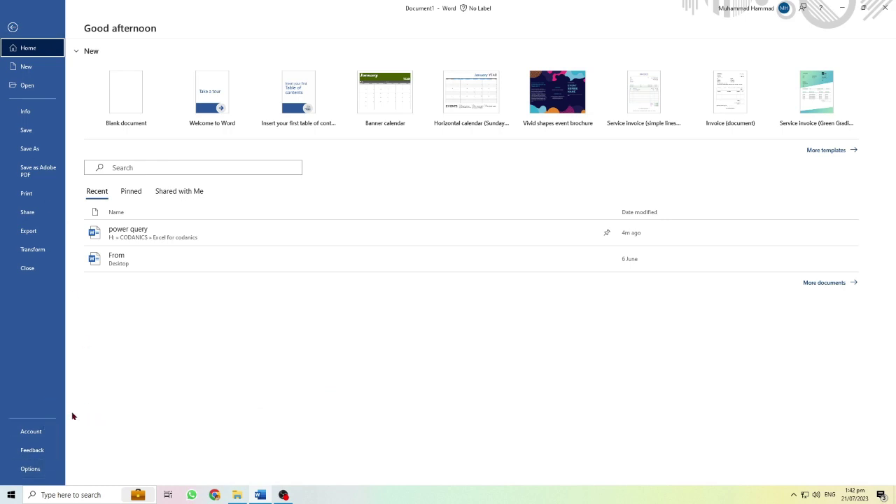
click(30, 469)
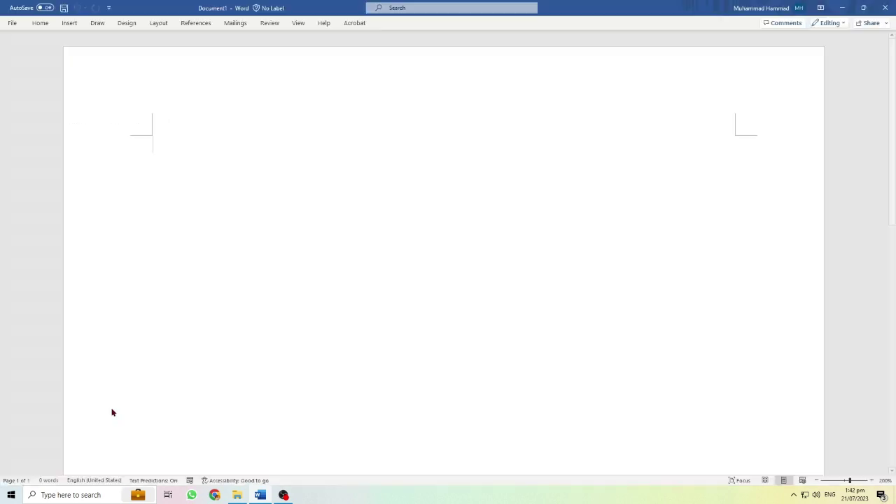
- On the Advanced page's Display section, select the unpinned Recent Folders count (currently 50) for editing
click(280, 198)
scroll(498, 273, down, 5)
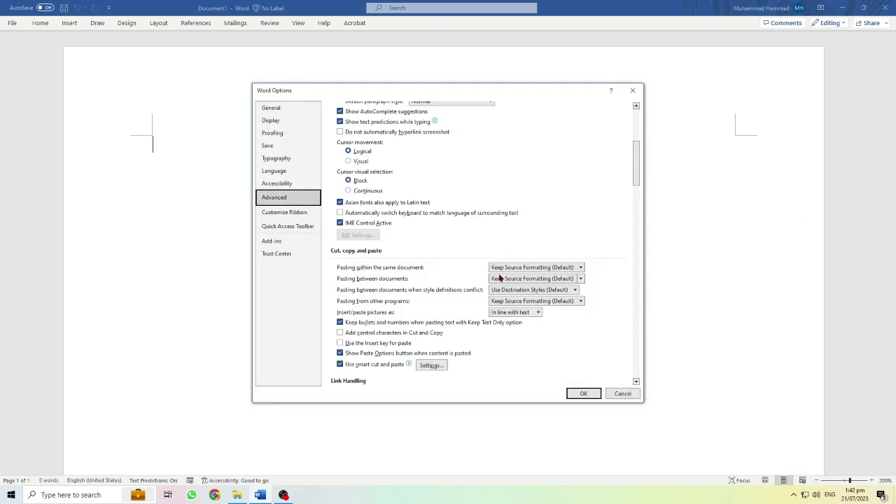
scroll(499, 273, down, 5)
scroll(499, 273, down, 5)
scroll(499, 278, down, 5)
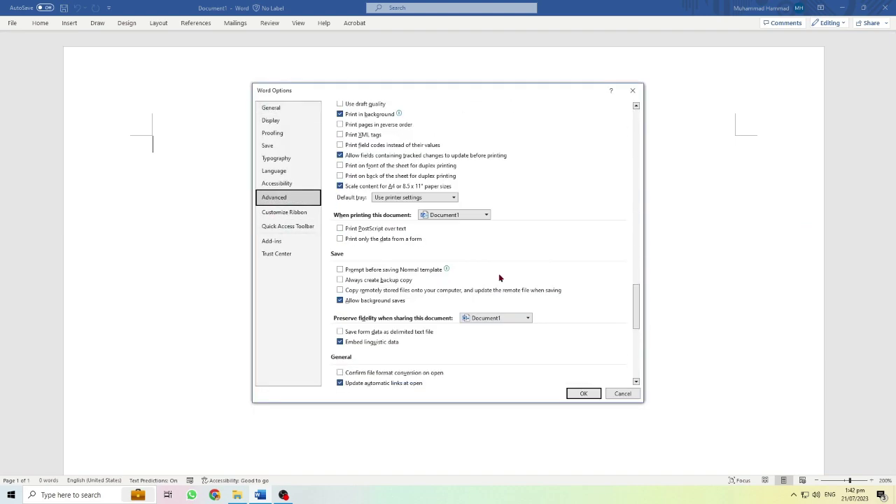
scroll(499, 278, down, 2)
scroll(498, 273, down, 3)
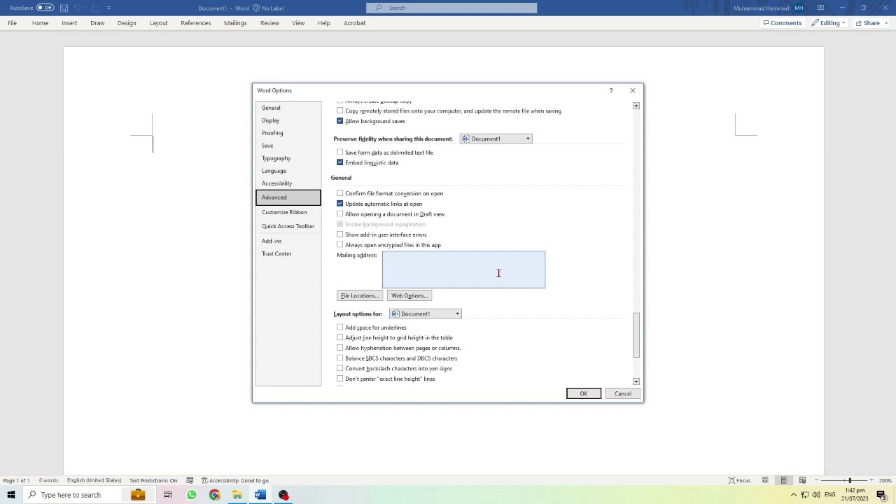
scroll(522, 237, up, 1)
scroll(522, 237, up, 1)
scroll(521, 236, up, 3)
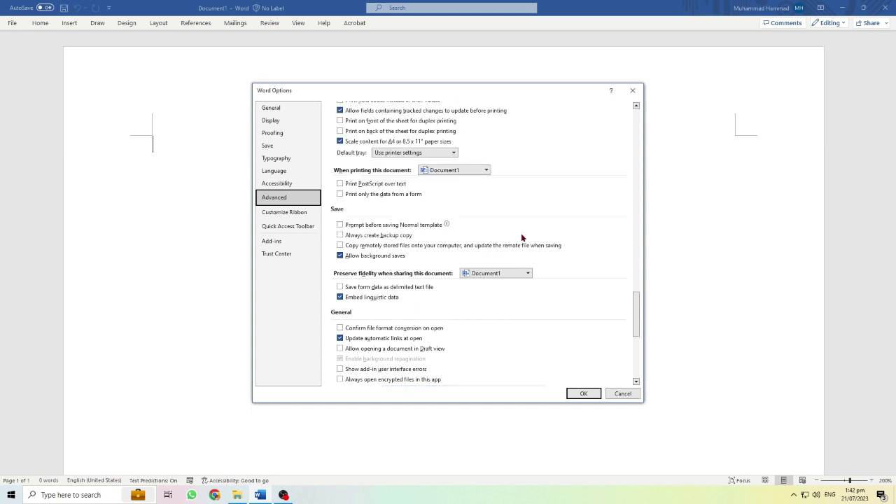
scroll(521, 238, up, 3)
scroll(521, 238, up, 1)
scroll(521, 238, up, 3)
scroll(520, 238, up, 1)
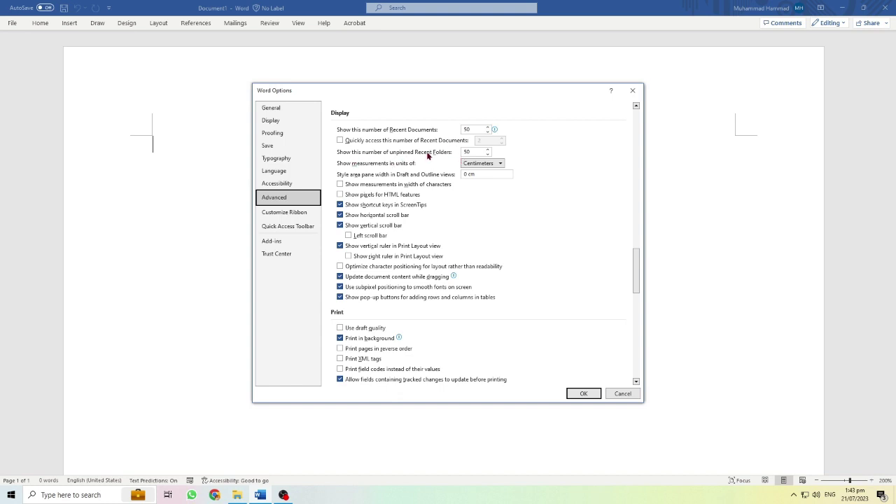
double_click(467, 152)
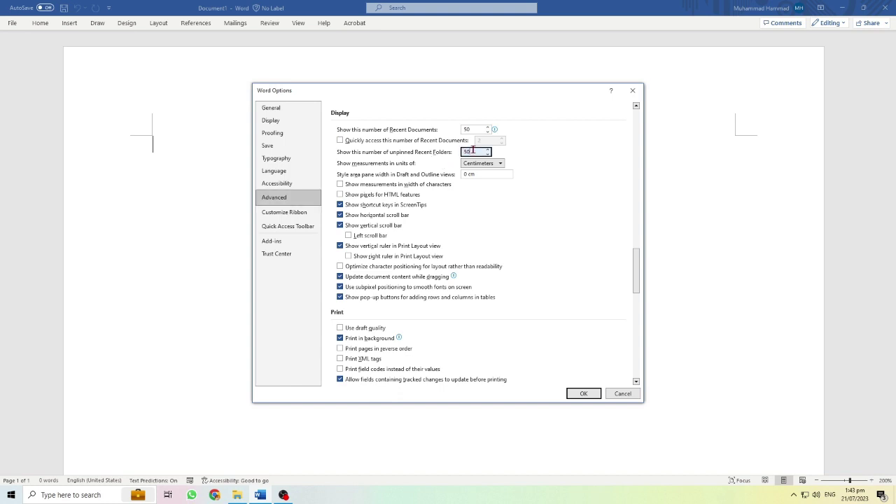